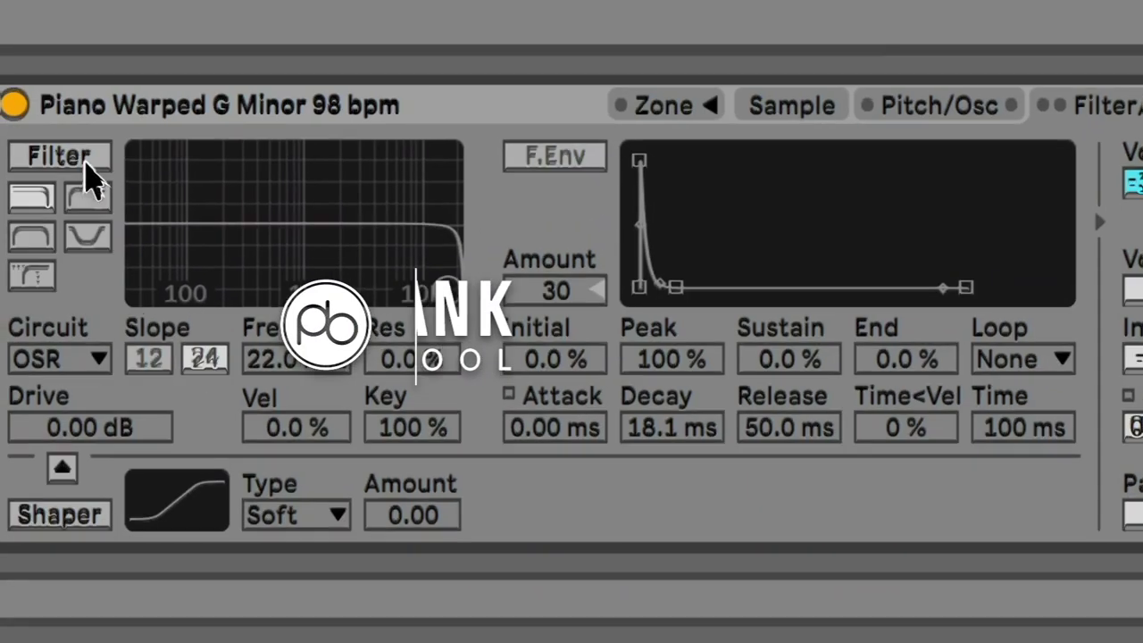
# Open the set with the Piano Warped Arpeggiator-plus-Sampler track beside the Bouncy Beat drum track.
pyautogui.click(90, 174)
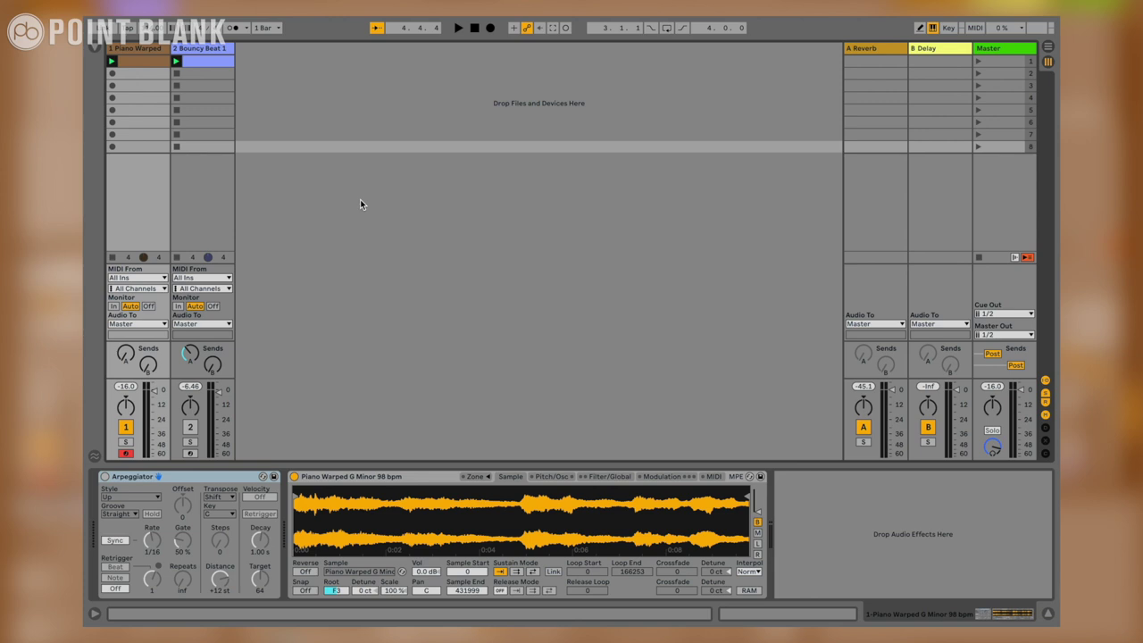
pyautogui.press('space')
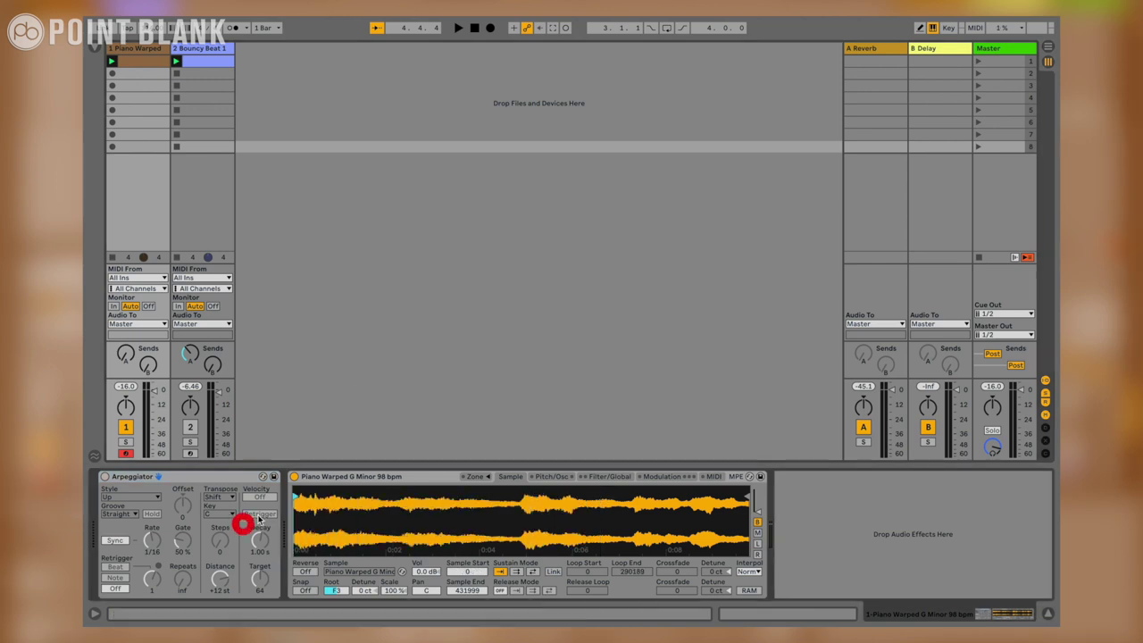
pyautogui.click(416, 394)
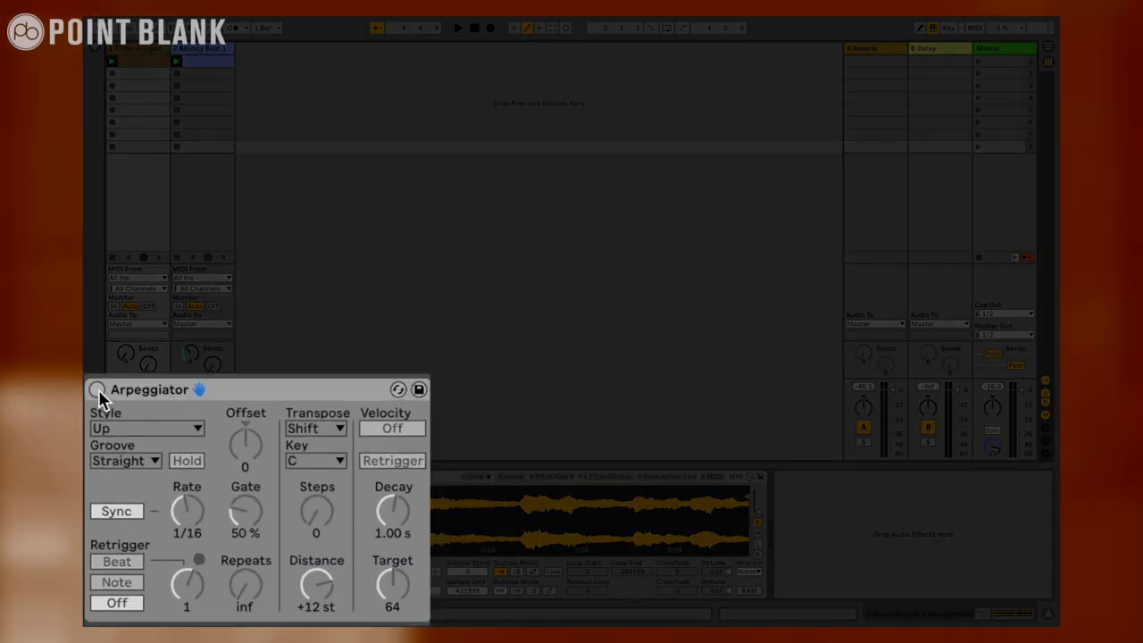
# Switch on the Arpeggiator and confirm the clip holds a single C3 note.
pyautogui.click(97, 389)
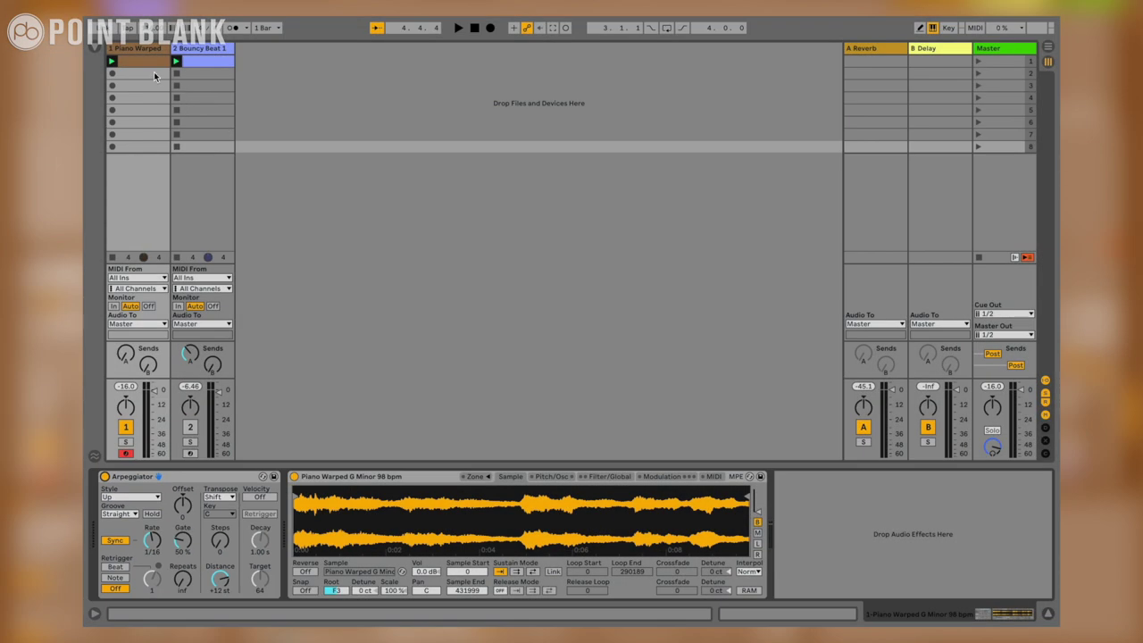
pyautogui.doubleClick(143, 60)
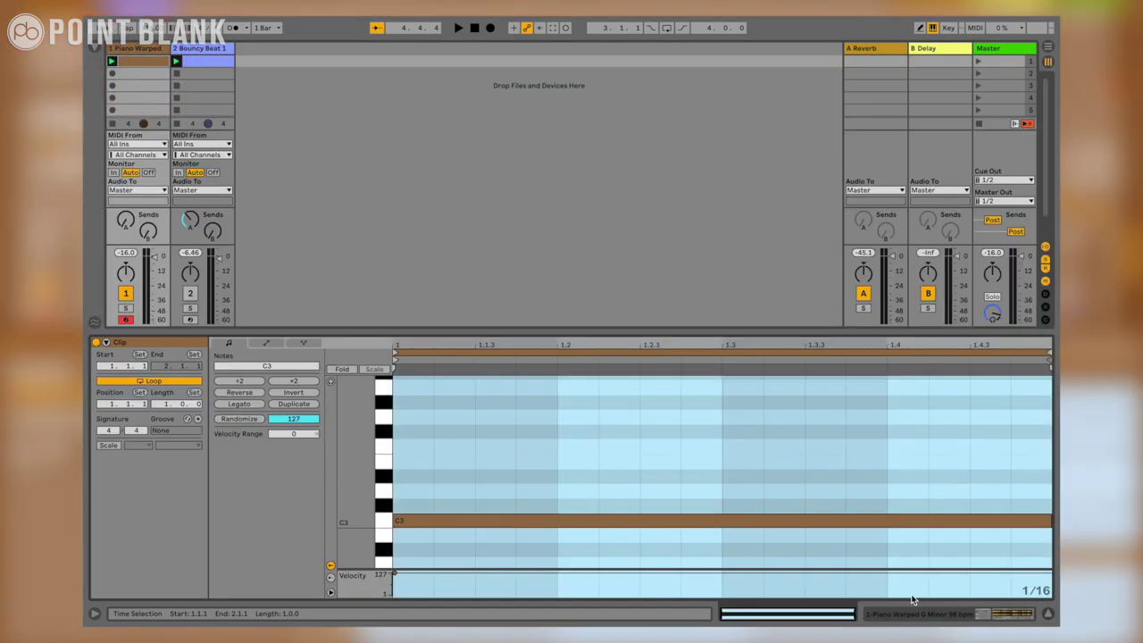
pyautogui.click(887, 617)
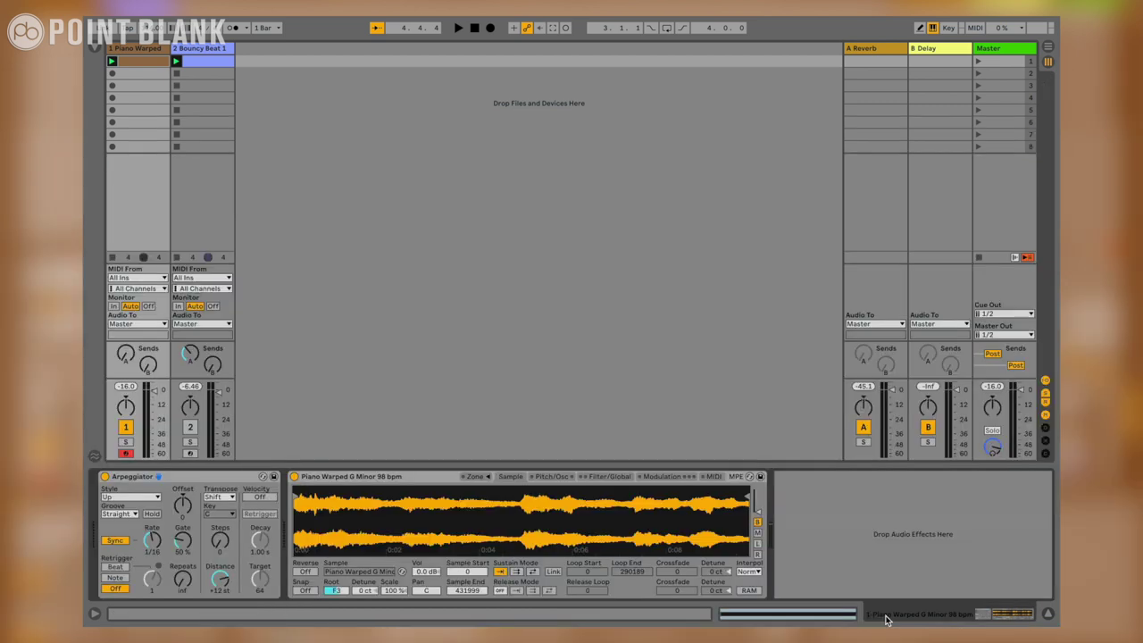
# Play and stop the piano to hear the 1/16 arpeggio.
pyautogui.click(328, 409)
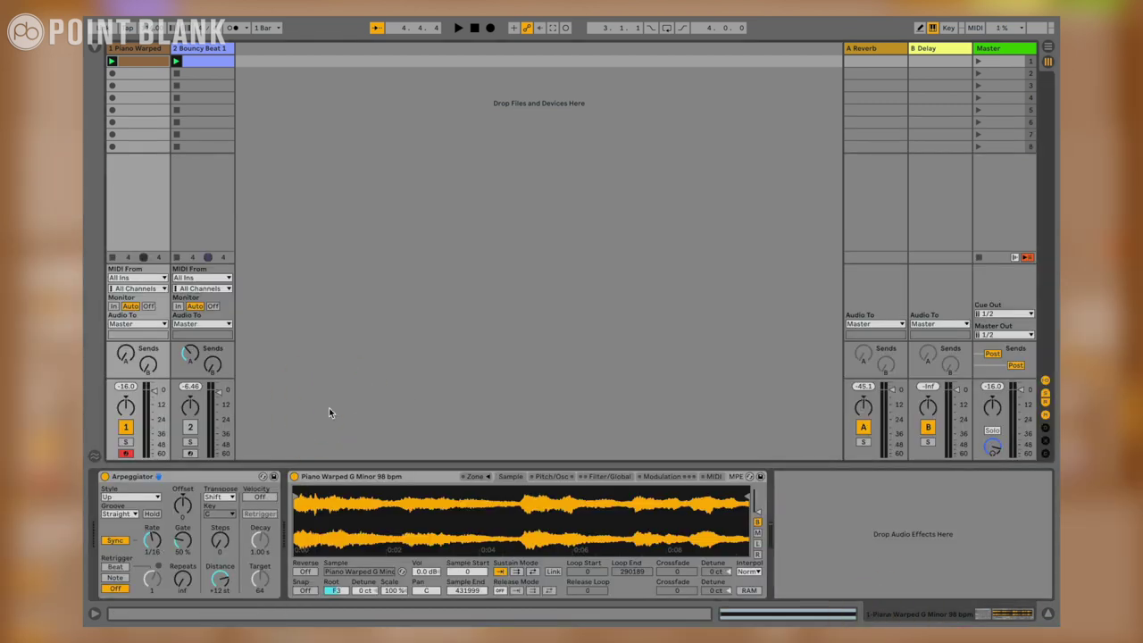
pyautogui.press('space')
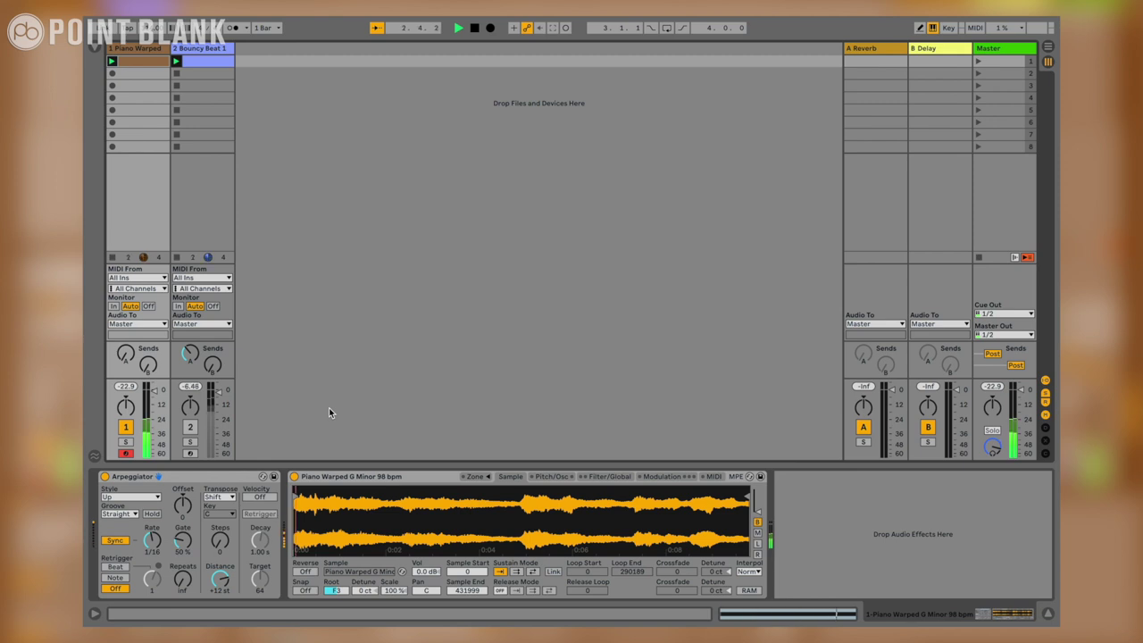
pyautogui.press('space')
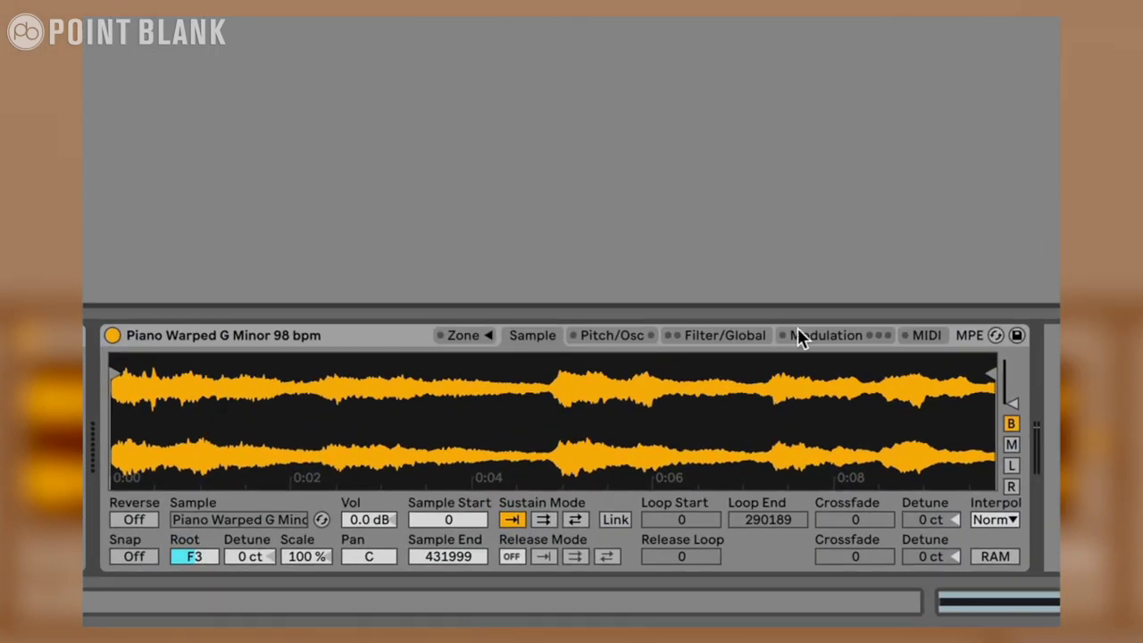
# Enable LFO 2 at 1/16 and route it to Sample Offset with amount 100.00.
pyautogui.click(799, 333)
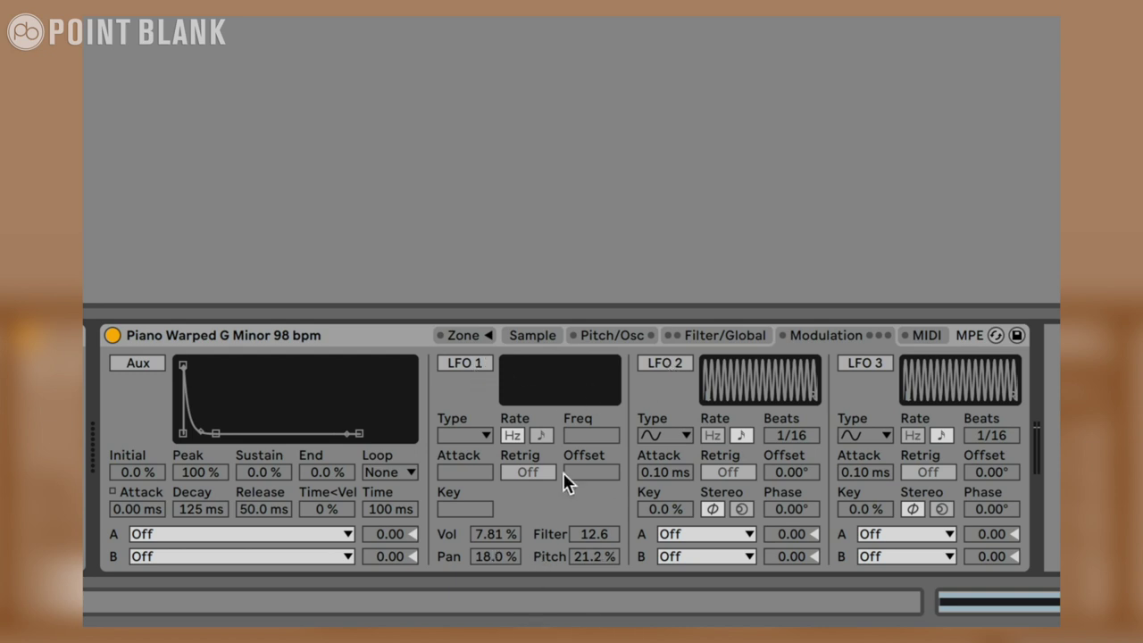
pyautogui.click(671, 361)
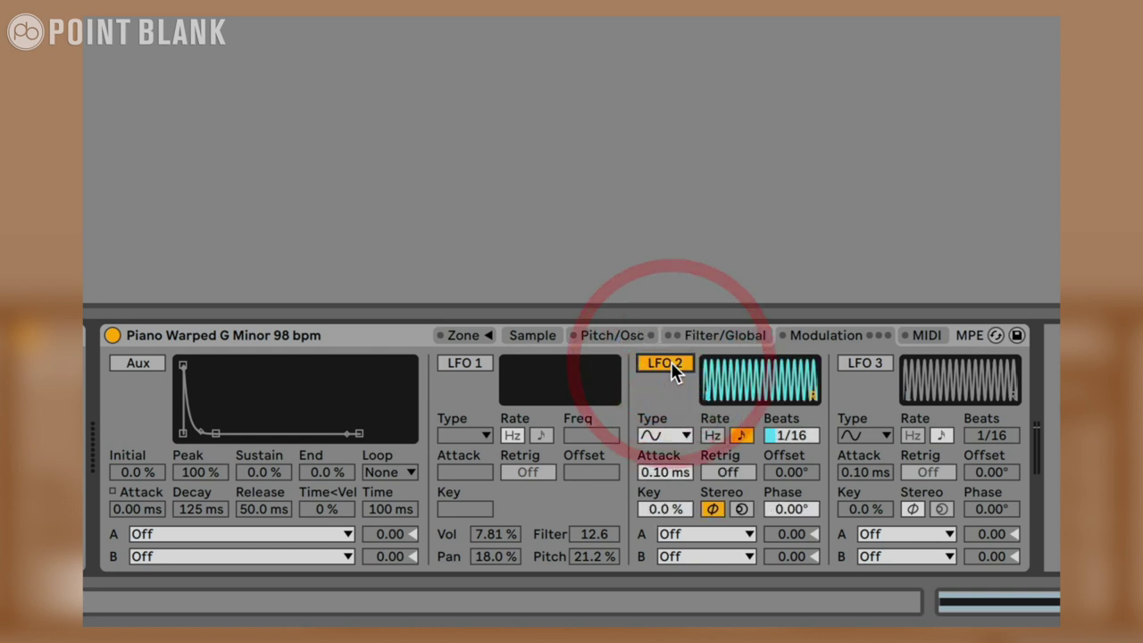
pyautogui.click(698, 534)
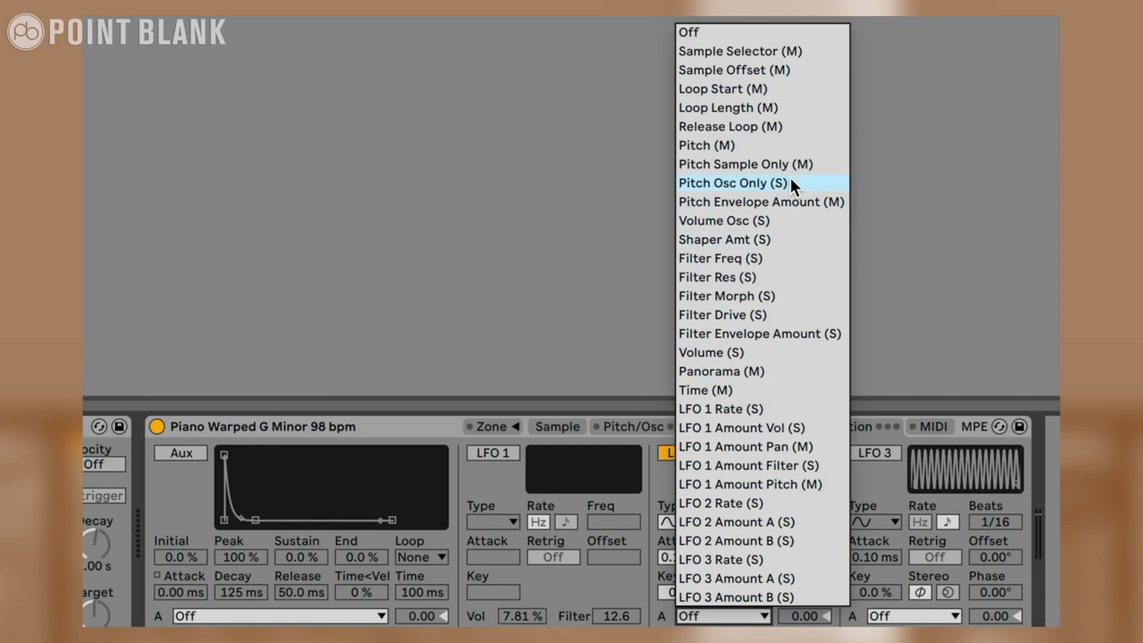
pyautogui.click(793, 70)
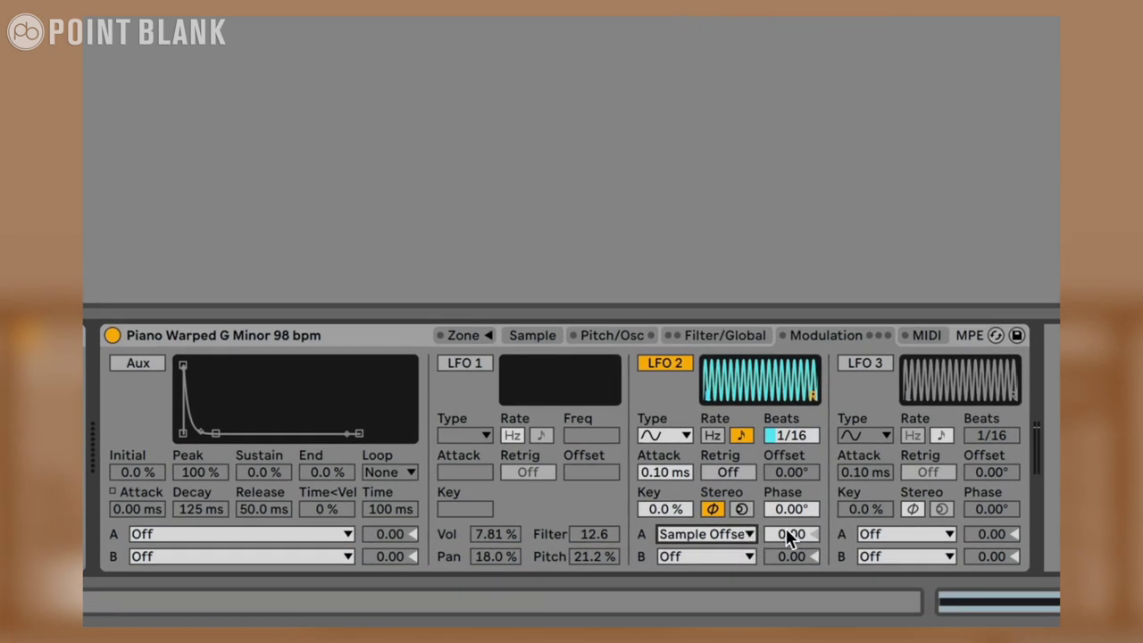
pyautogui.moveTo(786, 527); pyautogui.dragTo(786, 384)
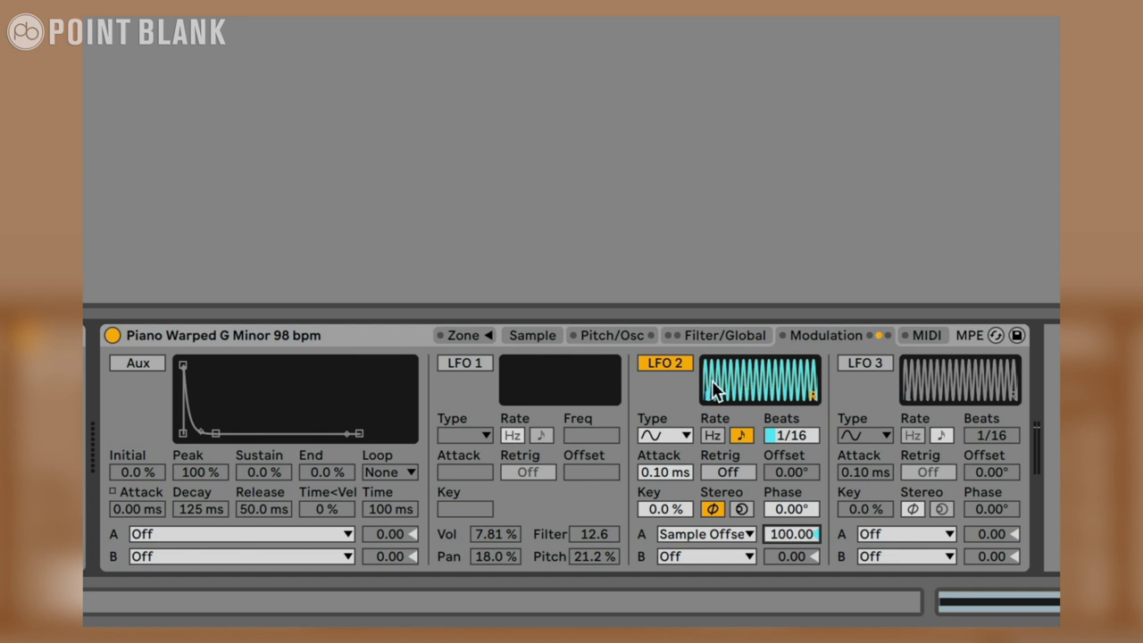
# Give LFO 2 the random (S&H) waveform and return to the Sample tab.
pyautogui.click(537, 337)
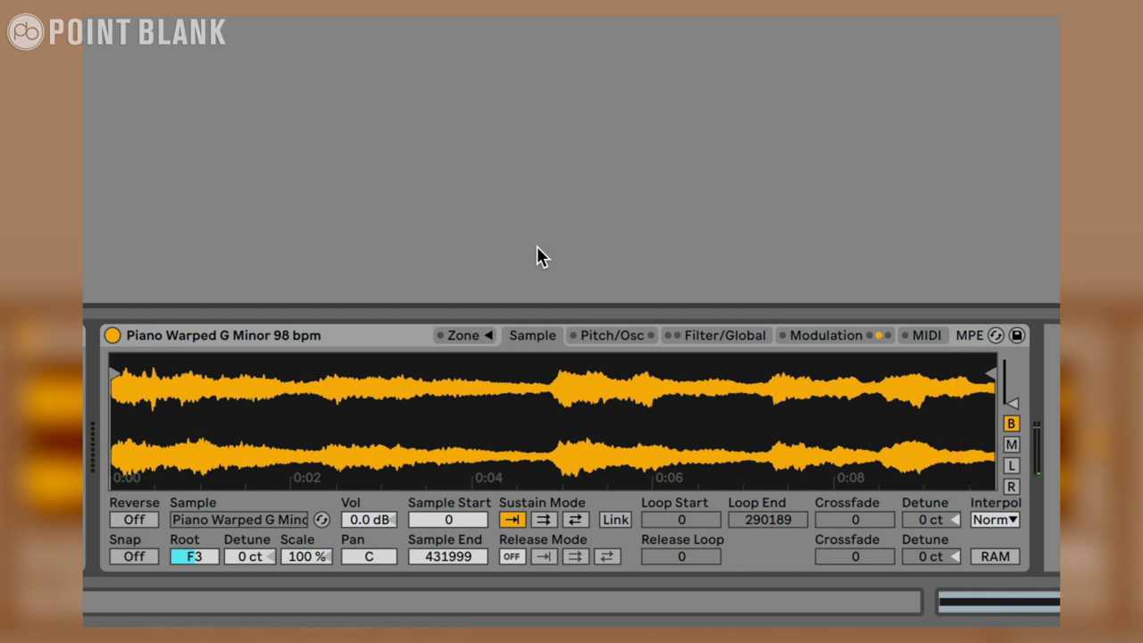
pyautogui.click(803, 333)
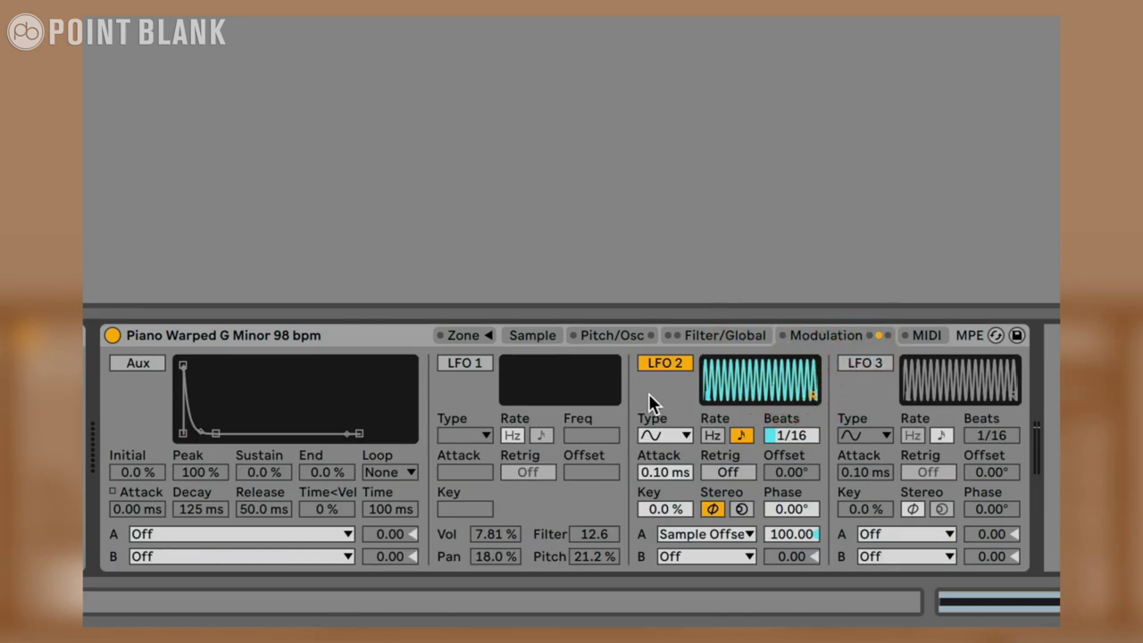
pyautogui.click(674, 434)
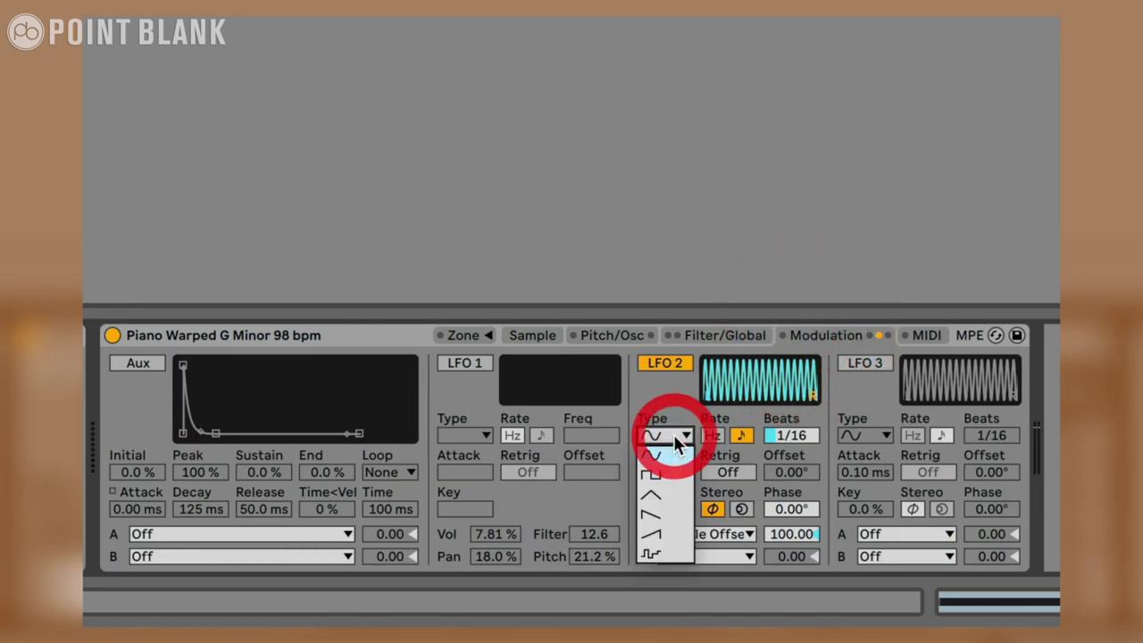
pyautogui.click(661, 556)
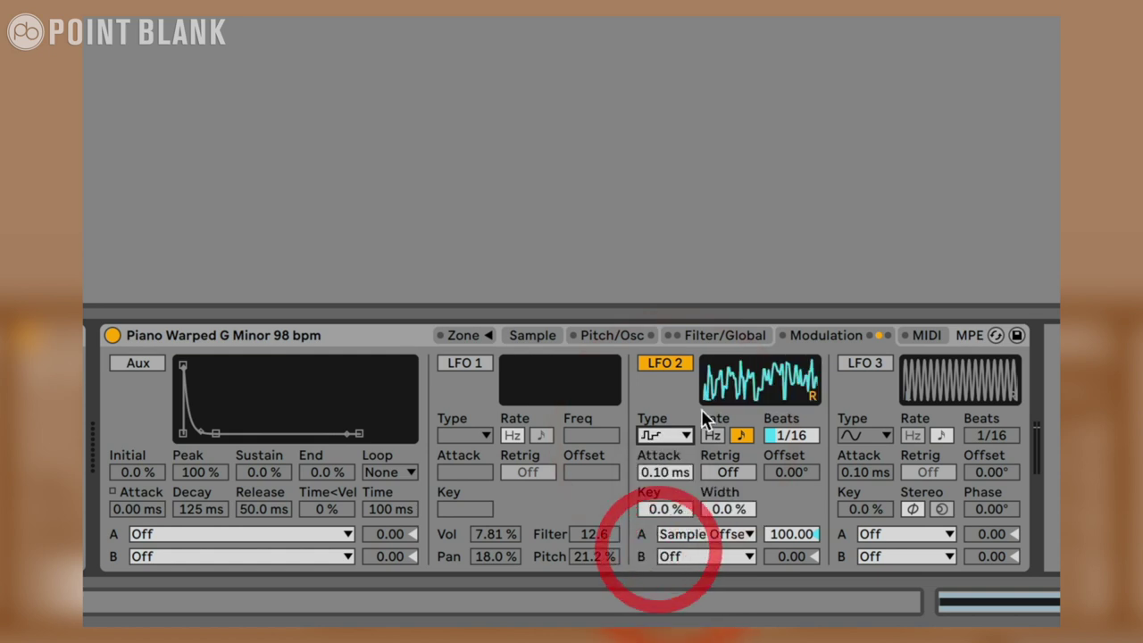
pyautogui.click(534, 338)
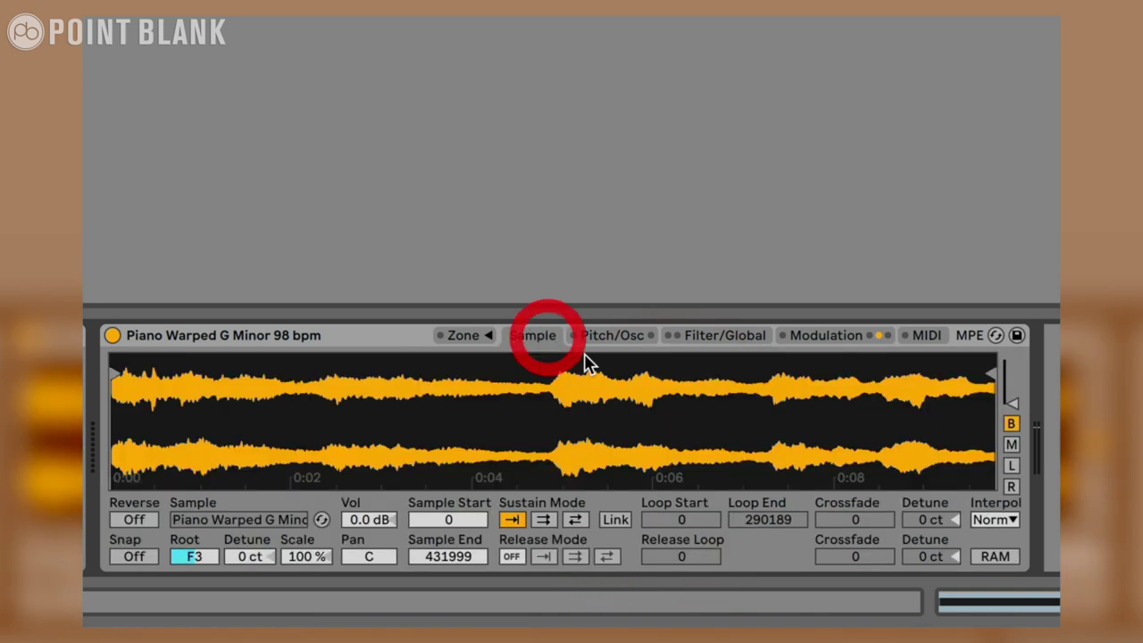
pyautogui.click(626, 224)
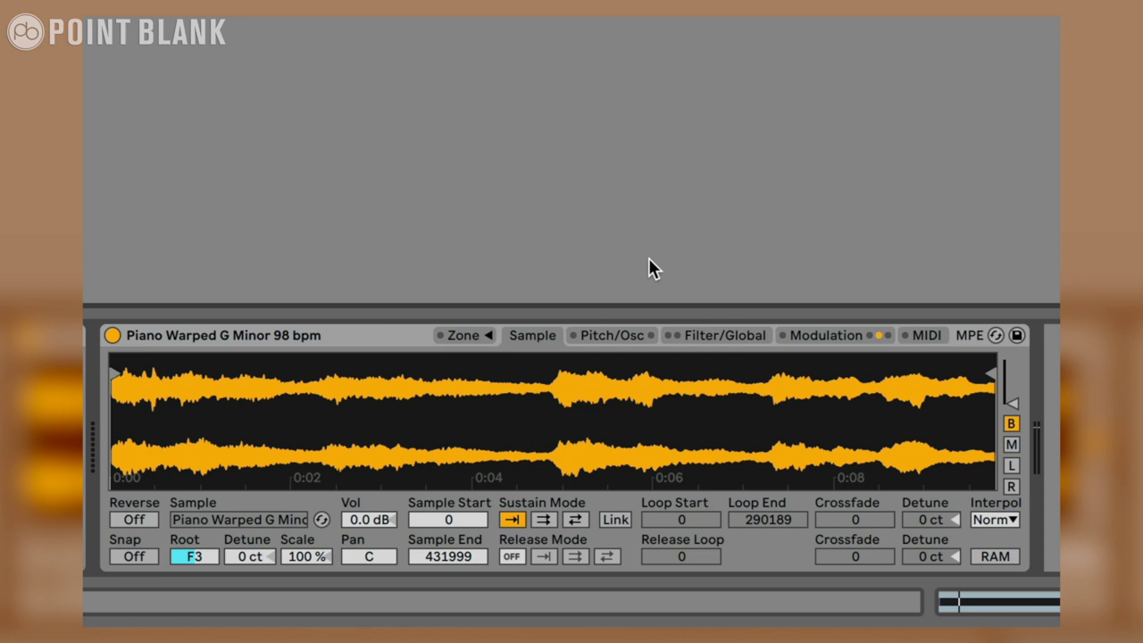
# Turn on the low-pass filter with the MS2 circuit and 7.69 dB drive.
pyautogui.click(707, 337)
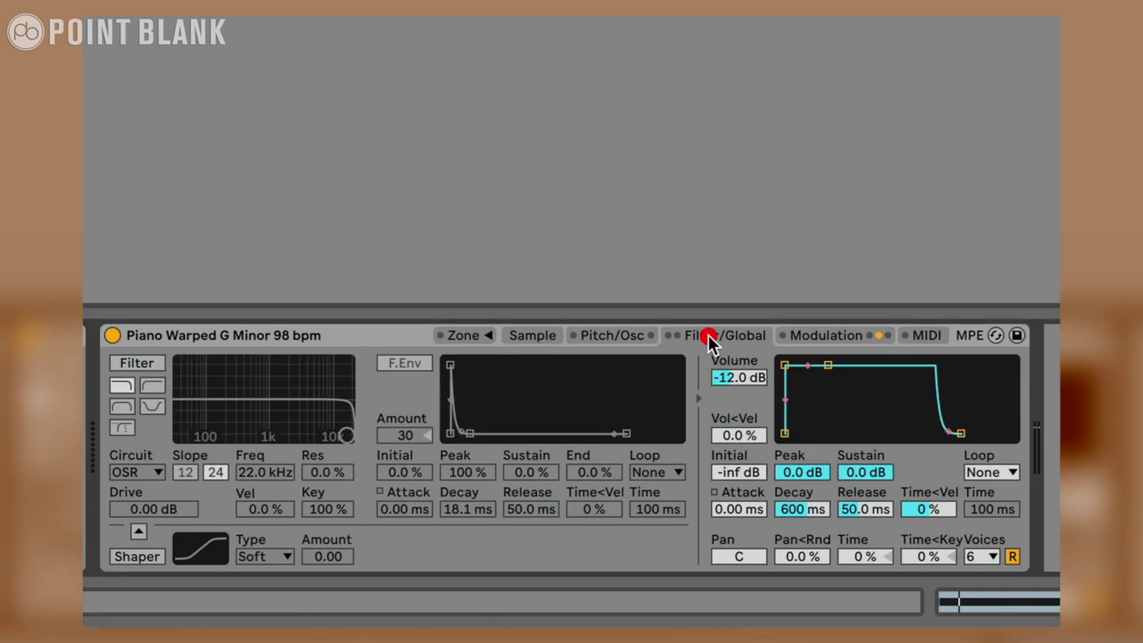
pyautogui.click(137, 363)
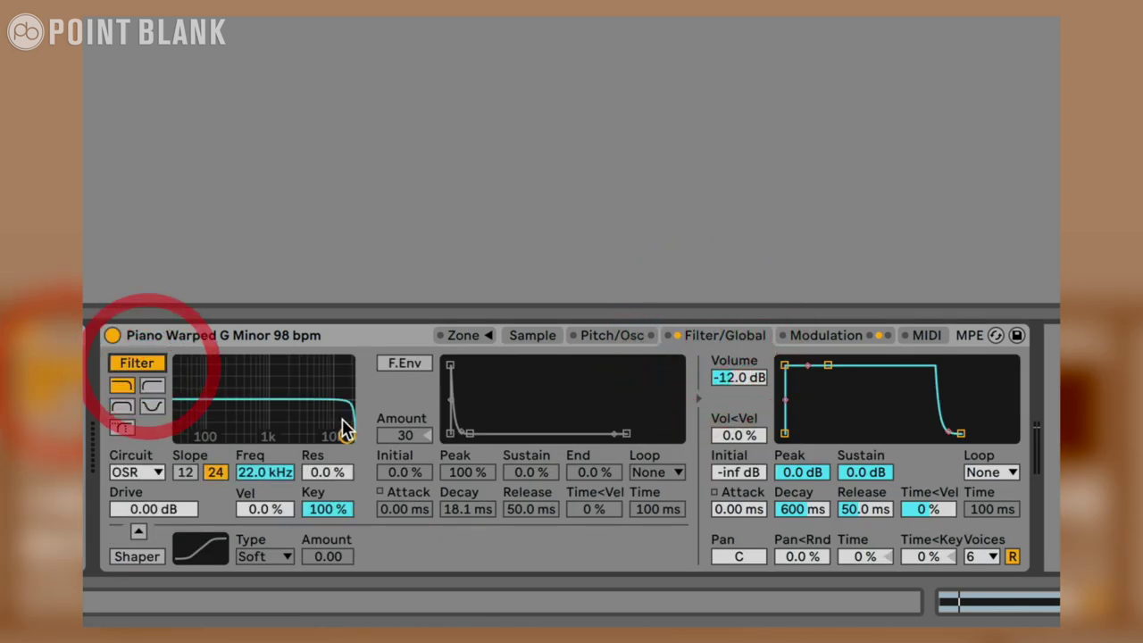
pyautogui.moveTo(345, 436); pyautogui.dragTo(272, 417)
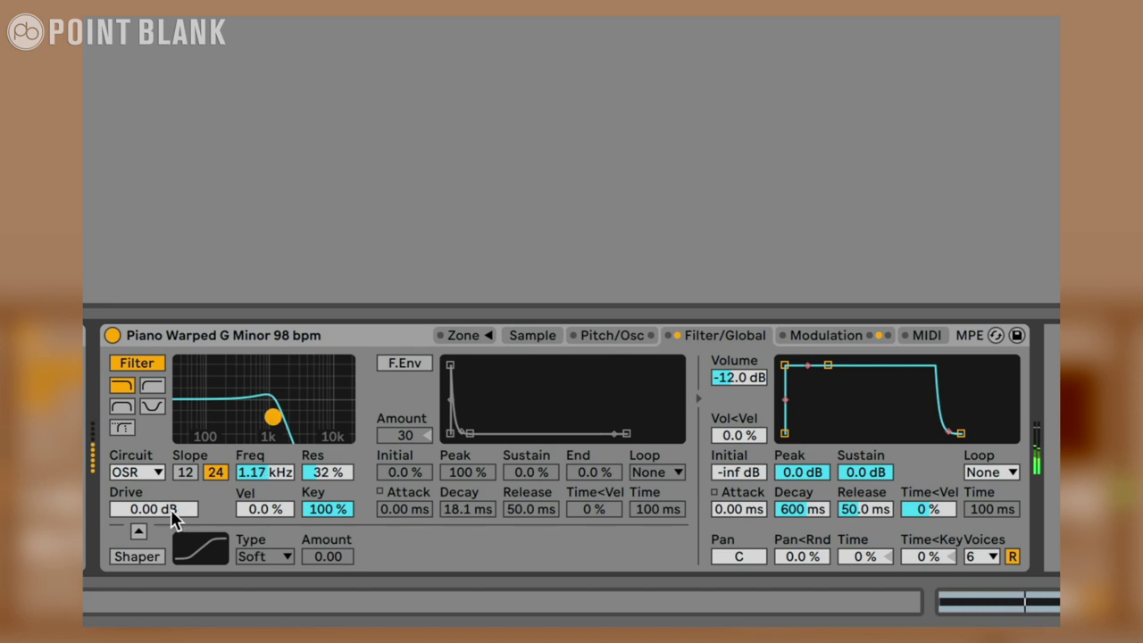
pyautogui.click(150, 473)
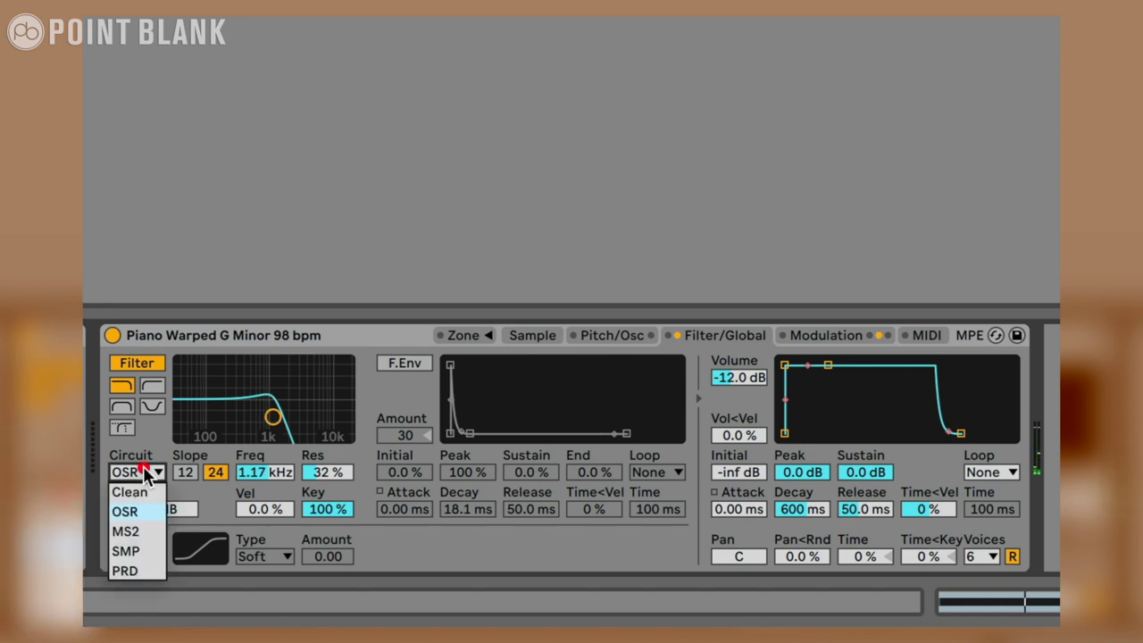
pyautogui.click(126, 531)
pyautogui.moveTo(173, 510)
pyautogui.mouseDown()
pyautogui.moveTo(174, 482)
pyautogui.moveTo(173, 502)
pyautogui.mouseUp()
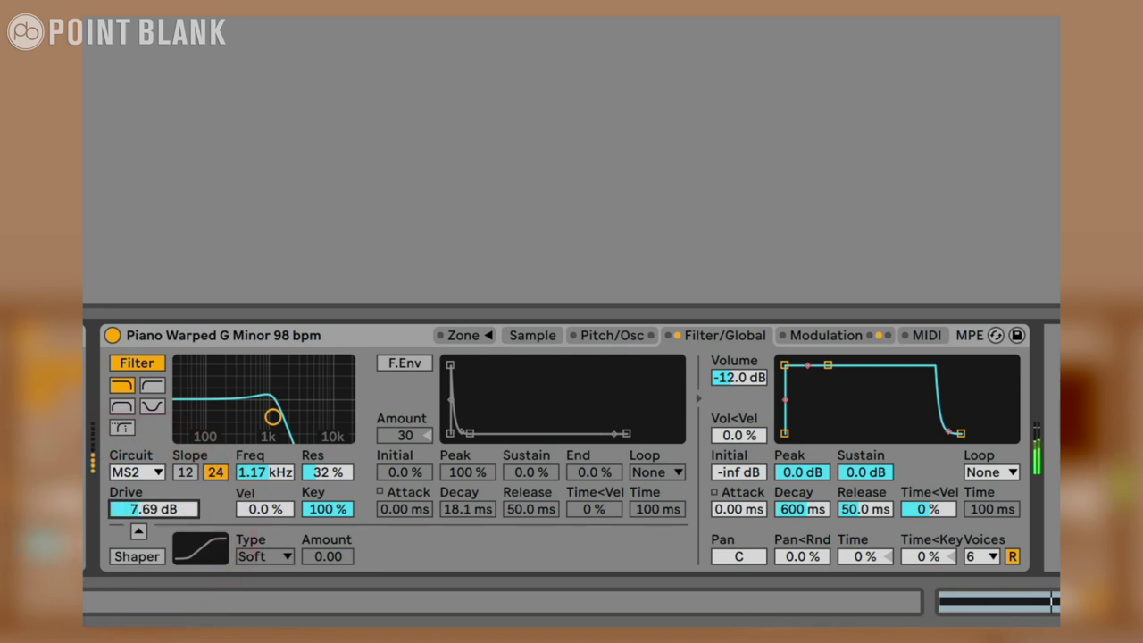
# Enable the Soft shaper at 22.0 and set cutoff 1.98 kHz, resonance 45%.
pyautogui.click(143, 555)
pyautogui.moveTo(327, 556); pyautogui.dragTo(327, 536)
pyautogui.moveTo(272, 417)
pyautogui.mouseDown()
pyautogui.moveTo(285, 416)
pyautogui.moveTo(265, 407)
pyautogui.moveTo(286, 409)
pyautogui.mouseUp()
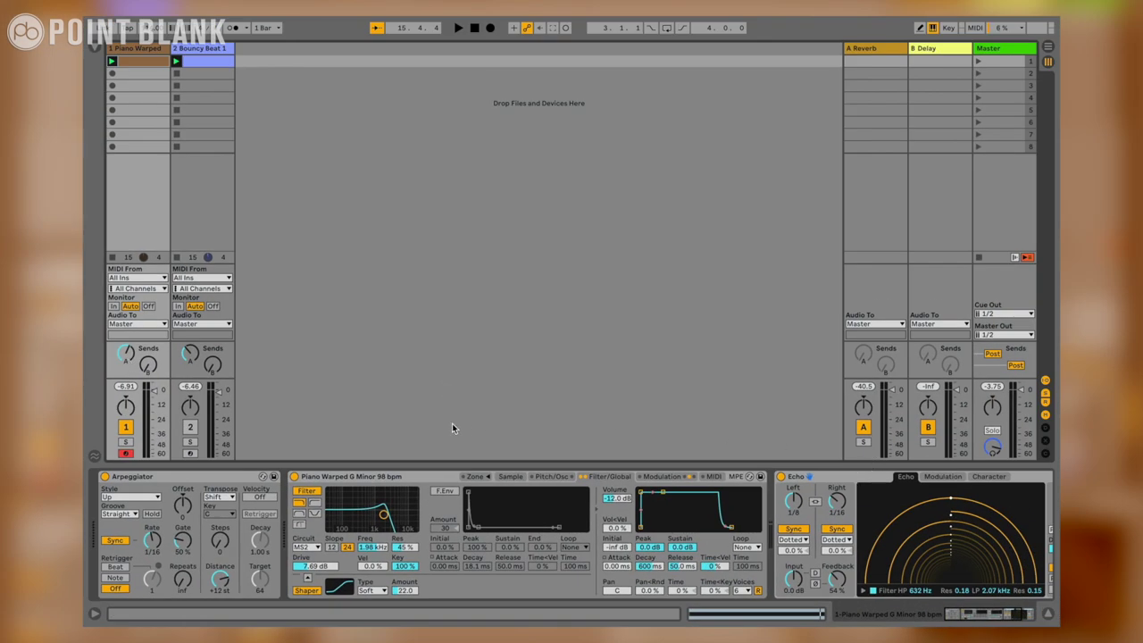
# Add Echo after the Sampler, then unmute the drum track and play both together.
pyautogui.click(452, 423)
pyautogui.press('space')
pyautogui.click(190, 427)
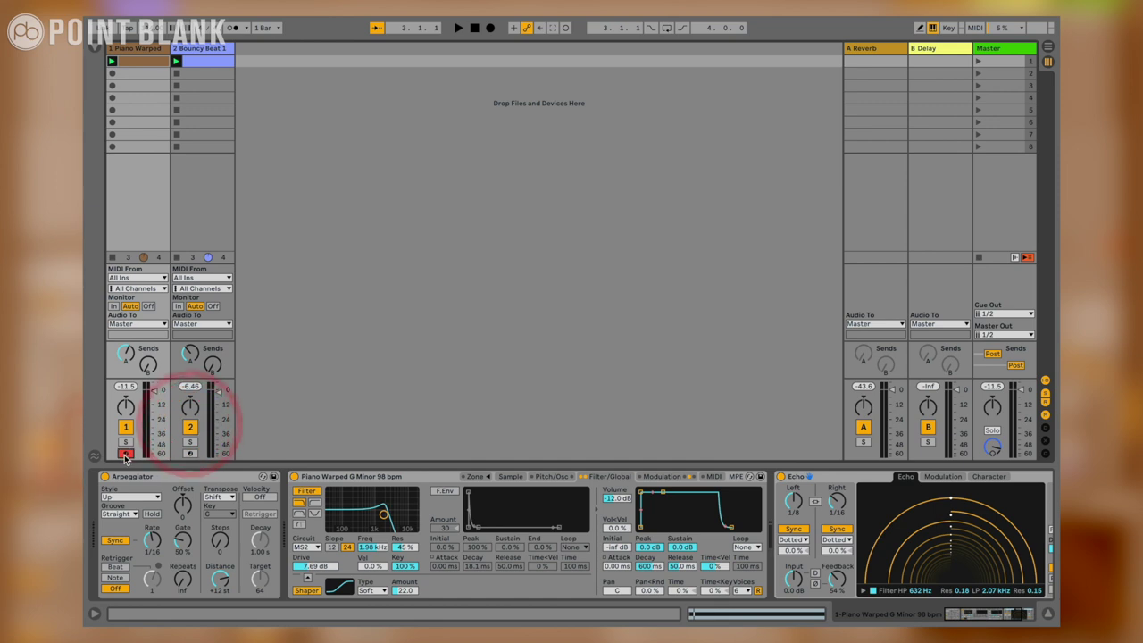
pyautogui.press('space')
pyautogui.click(305, 439)
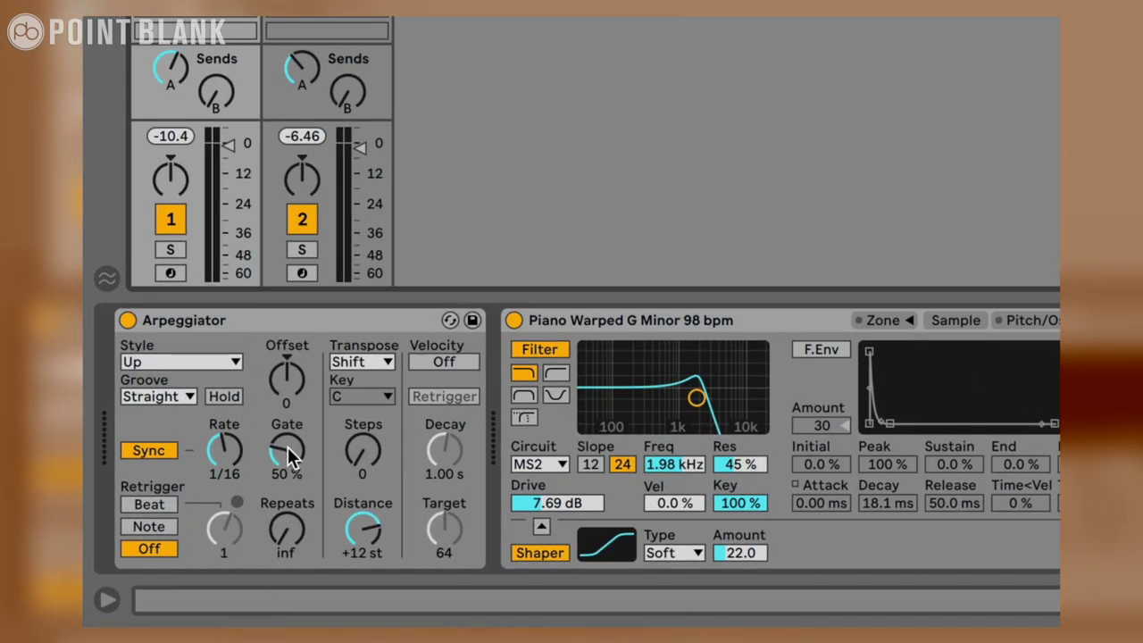
# Sweep the Arpeggiator Gate during playback, finally leaving it at 56%.
pyautogui.moveTo(288, 446); pyautogui.dragTo(288, 353)
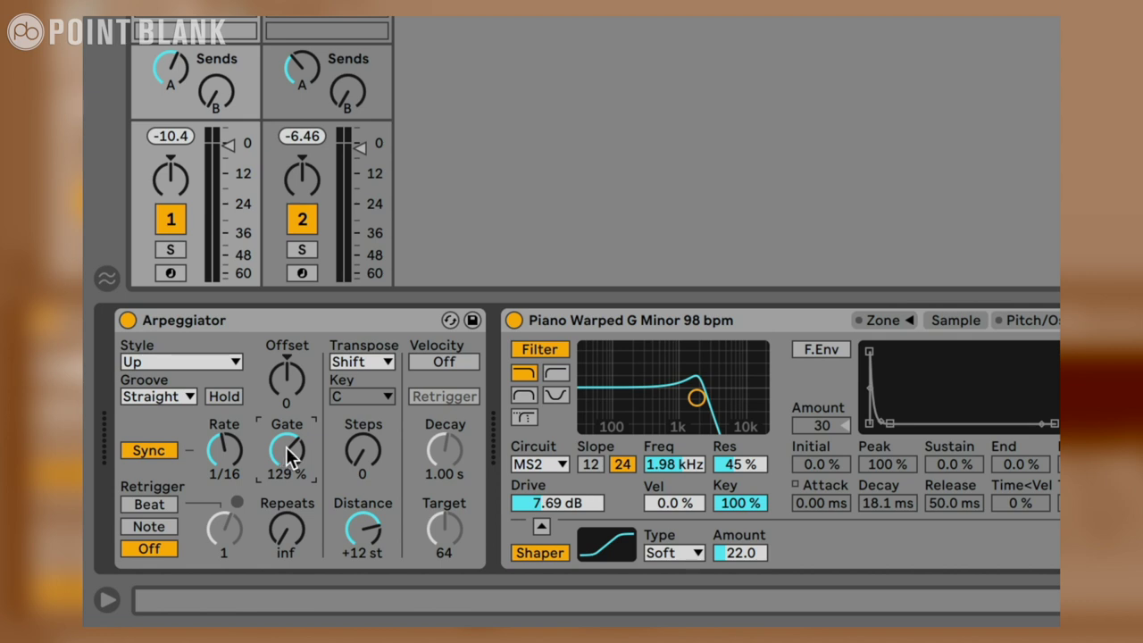
pyautogui.moveTo(287, 447)
pyautogui.mouseDown()
pyautogui.moveTo(287, 469)
pyautogui.moveTo(287, 341)
pyautogui.moveTo(287, 444)
pyautogui.mouseUp()
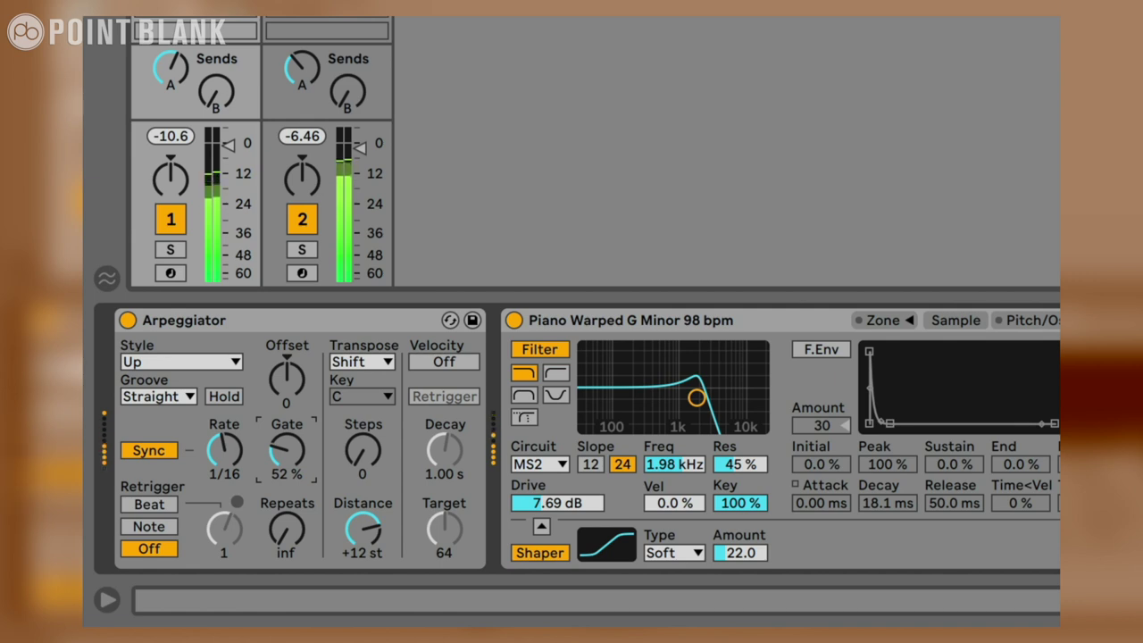
pyautogui.moveTo(287, 444)
pyautogui.mouseDown()
pyautogui.moveTo(288, 466)
pyautogui.moveTo(288, 376)
pyautogui.moveTo(287, 427)
pyautogui.mouseUp()
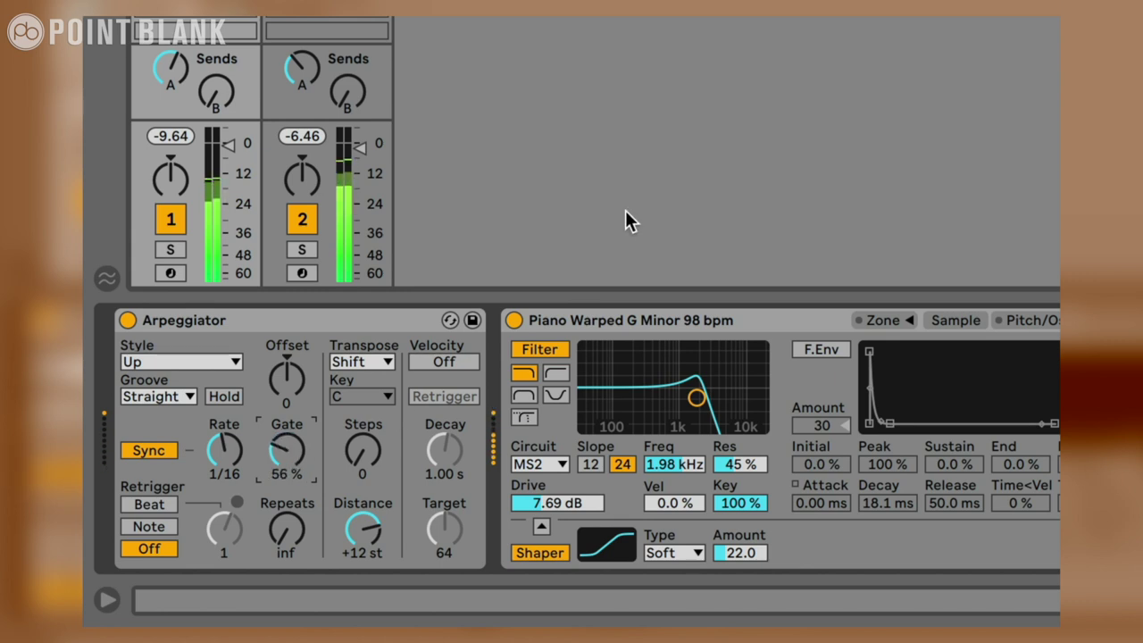